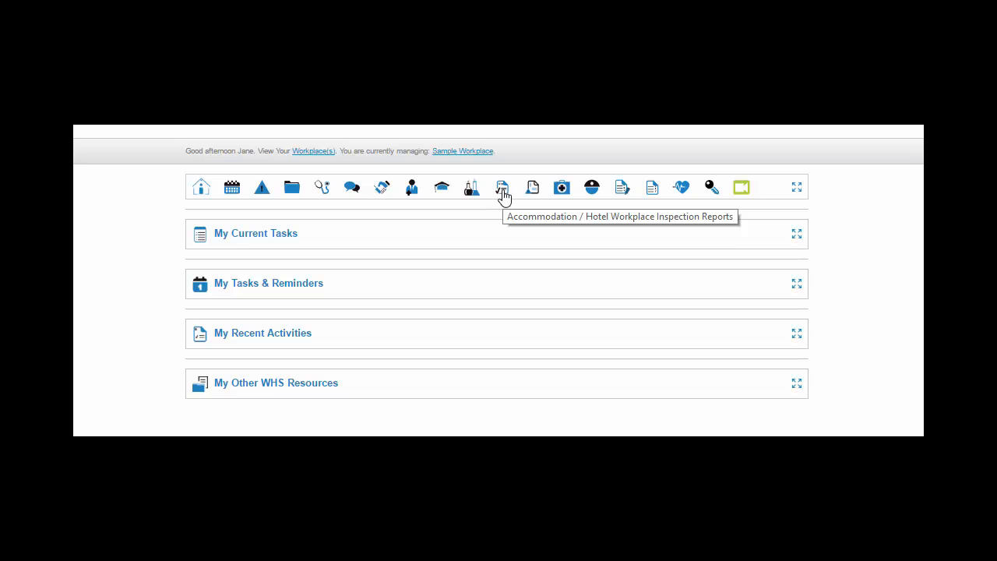
- Open the Accommodation / Hotel Workplace Inspection Reports module and look over its list of reports
click(503, 190)
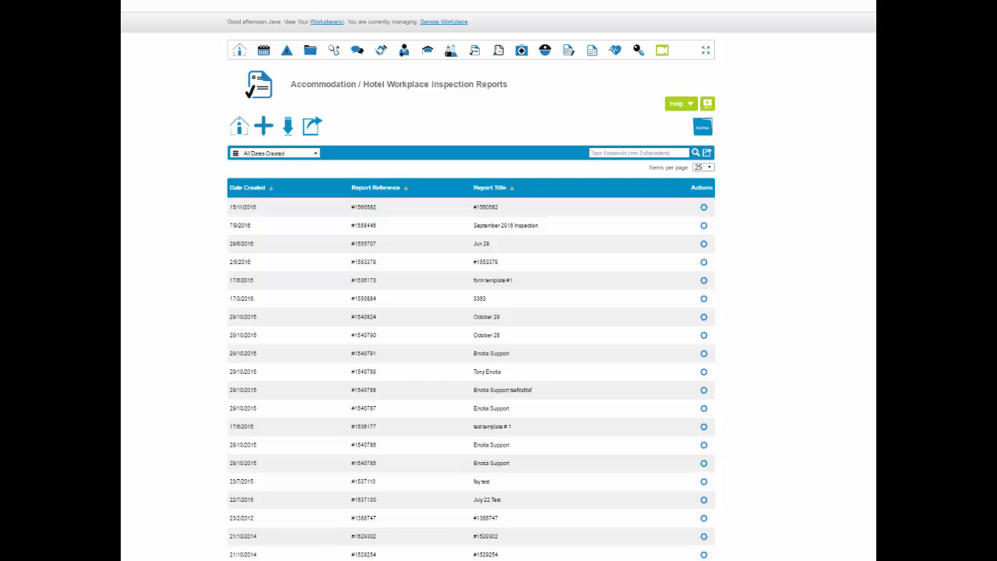
scroll(471, 311, down, 3)
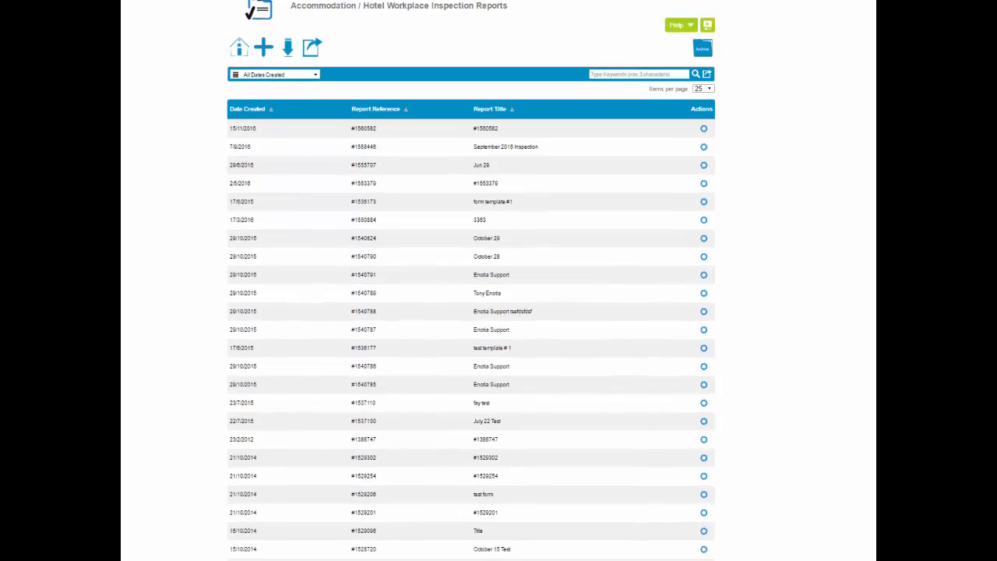
scroll(470, 312, up, 3)
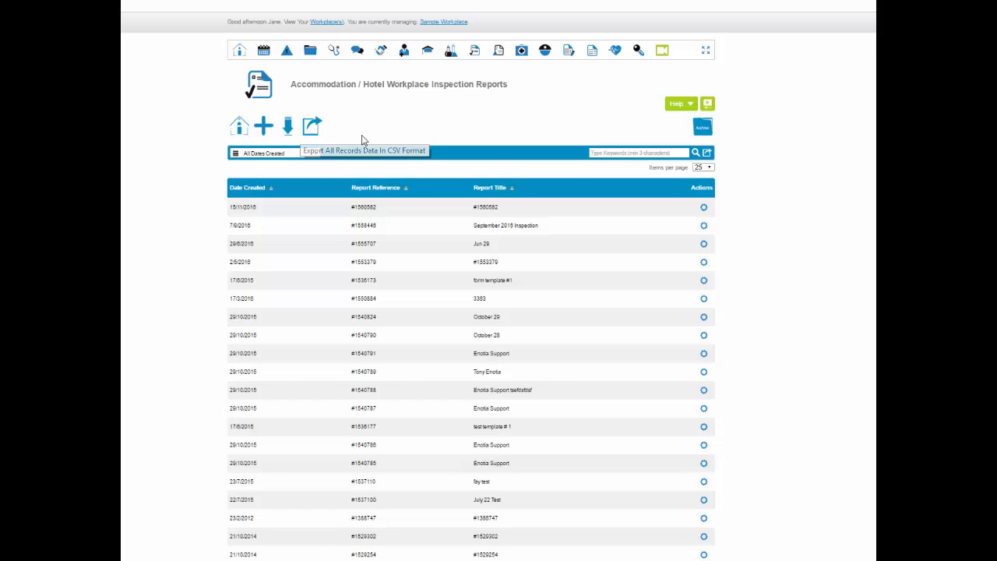
- View the archive of Hospitality Workplace Inspection Reports from before December 13th, 2014, and return to the current inspection reports list
click(687, 108)
click(688, 108)
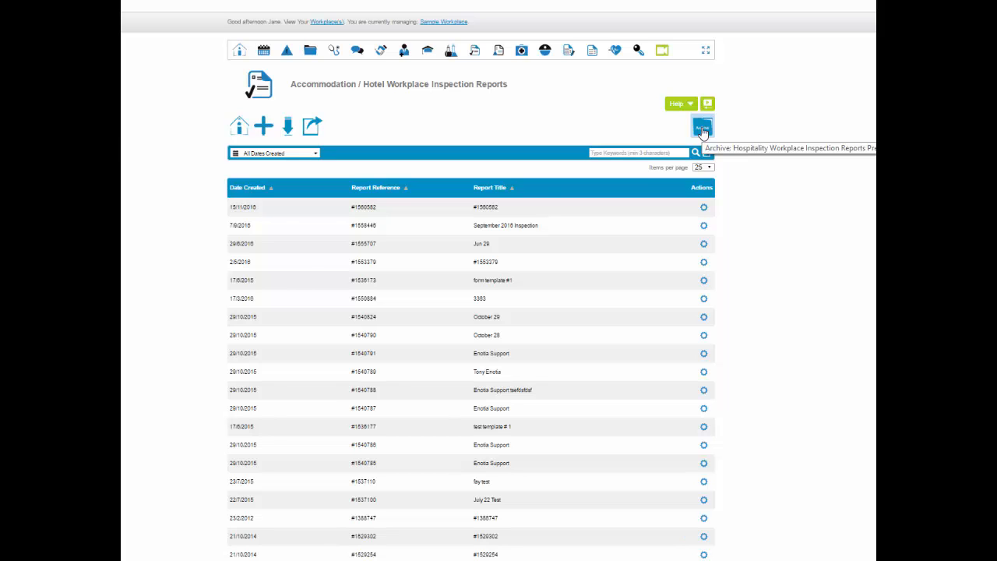
click(702, 131)
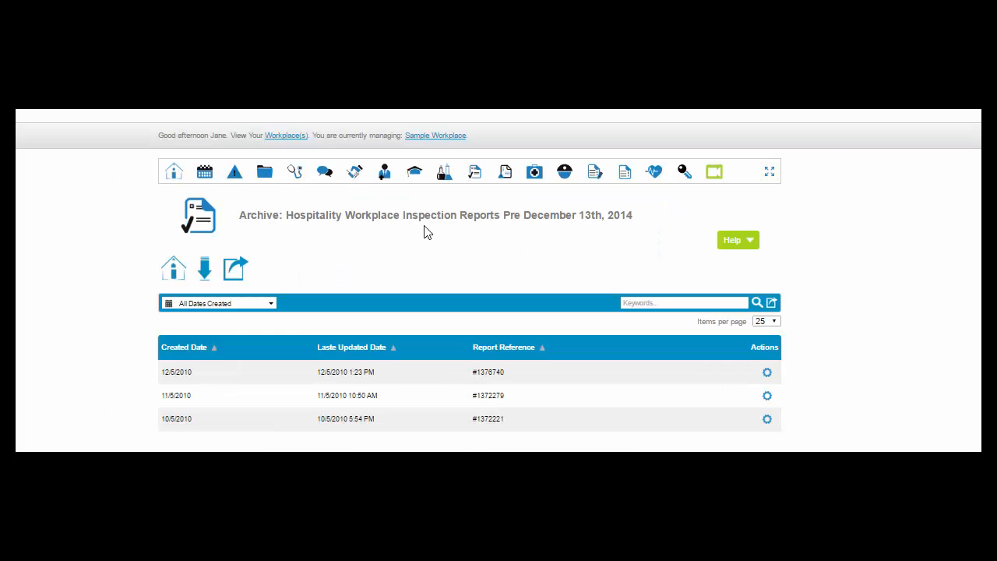
click(767, 373)
click(470, 178)
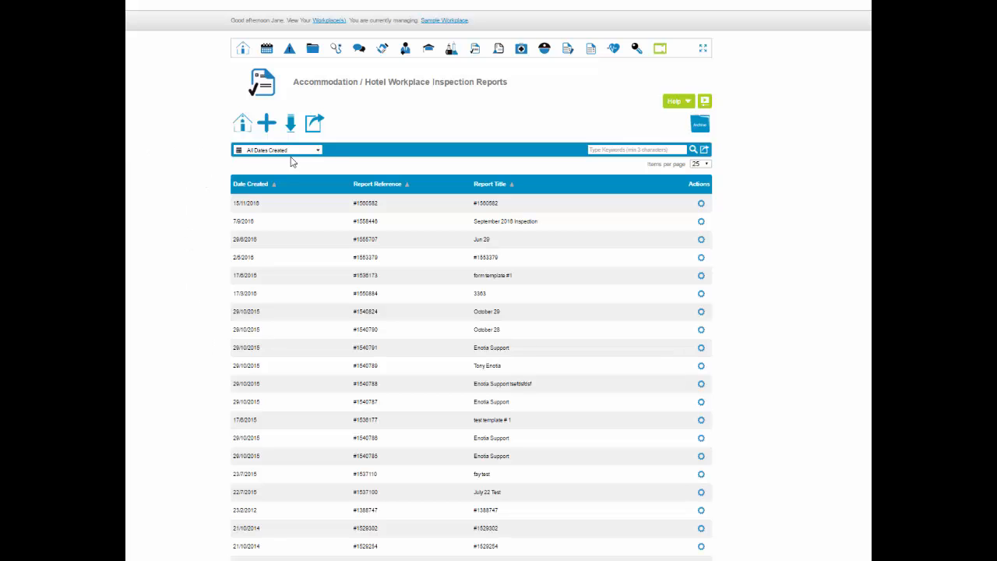
- Check the date filter options and export the listed reports, toggling the Hotel / Pub Workplace Inspection Report ID export field
click(318, 151)
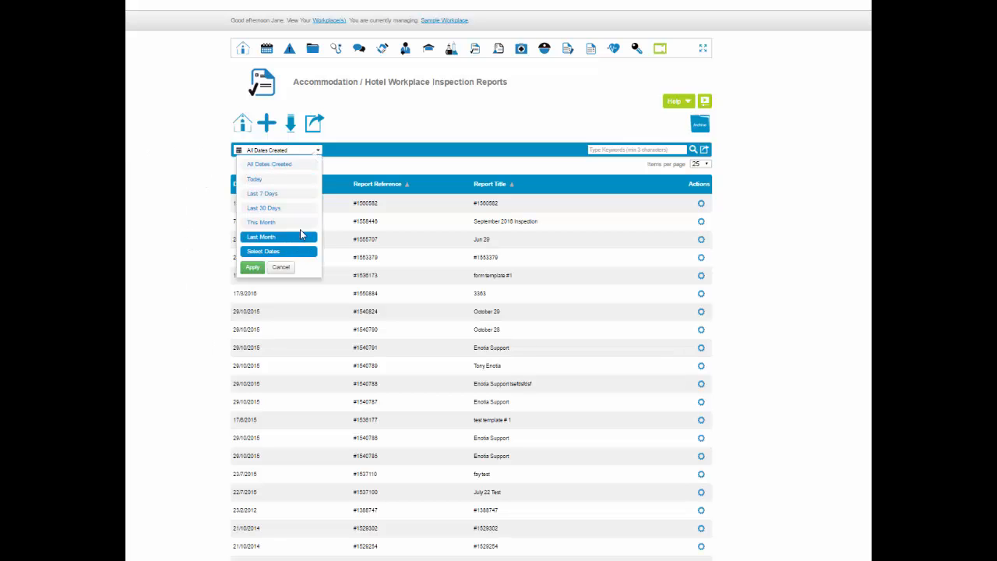
click(593, 149)
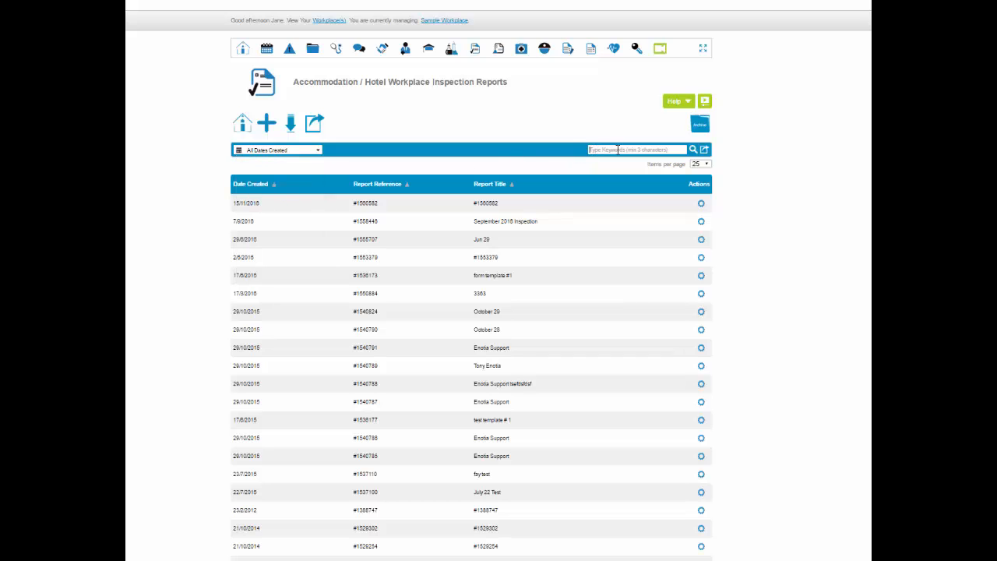
click(705, 150)
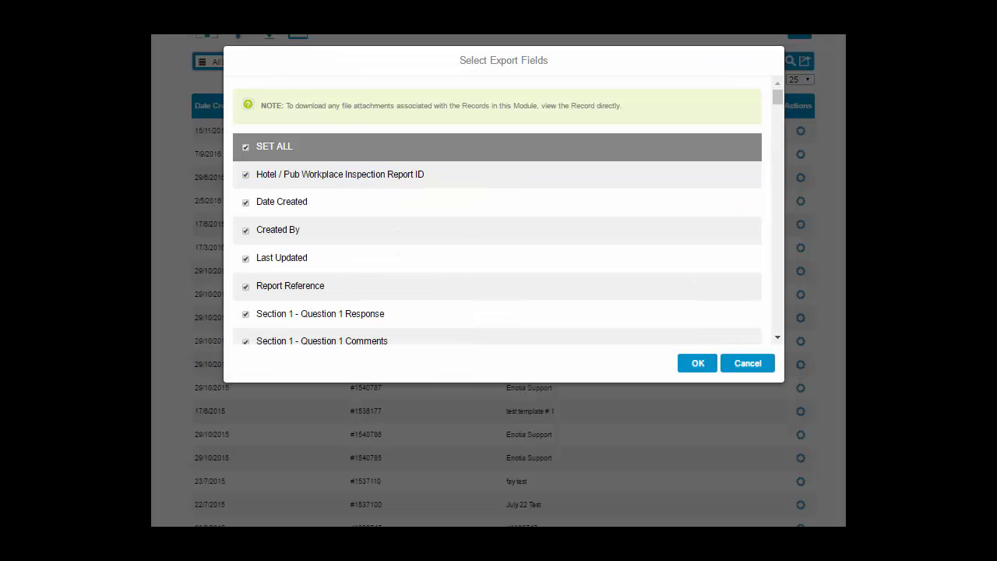
scroll(463, 300, down, 5)
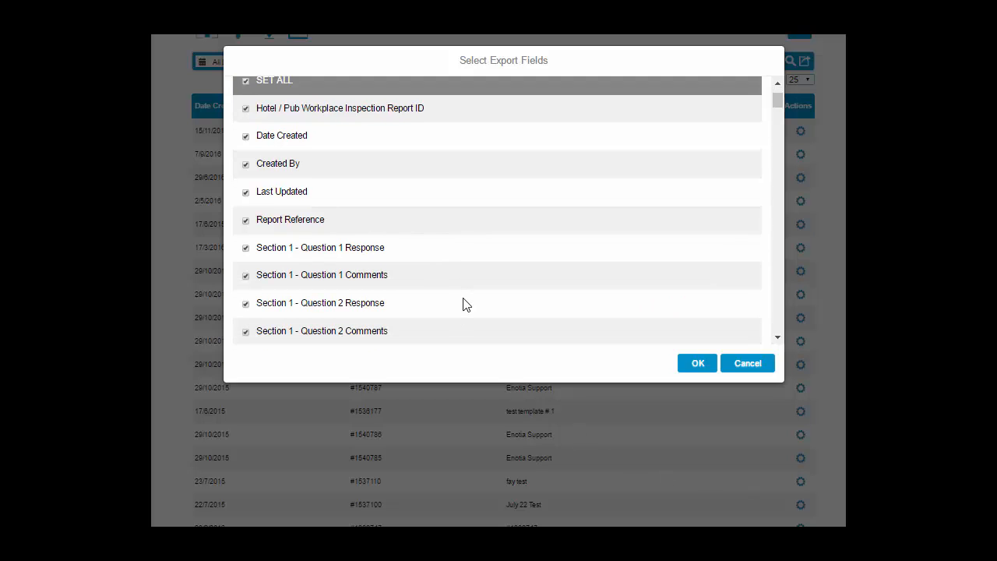
scroll(463, 304, up, 3)
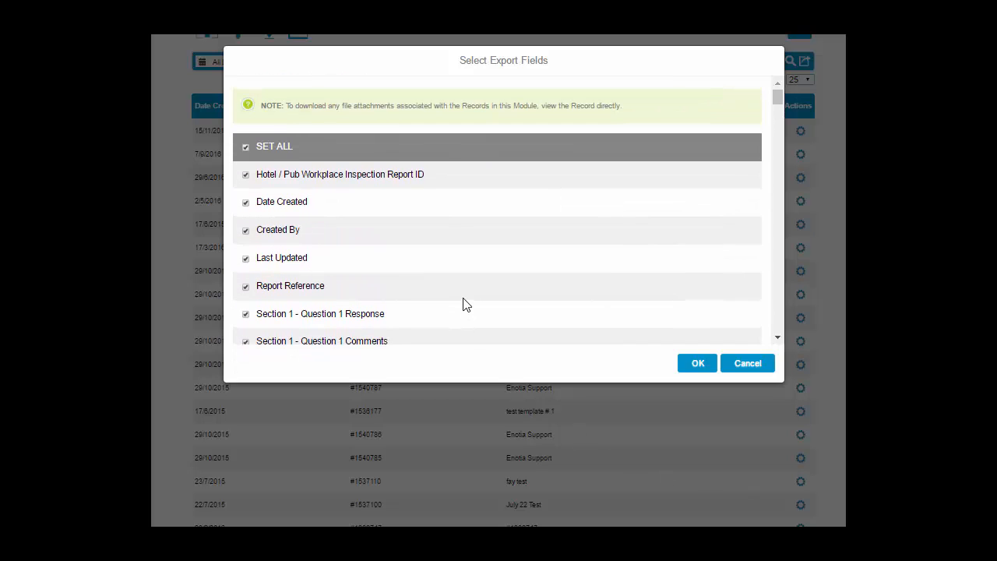
click(246, 176)
click(698, 363)
- View the actions for the Jun 29 report and start a new inspection report titled "Enotia Report"
click(711, 224)
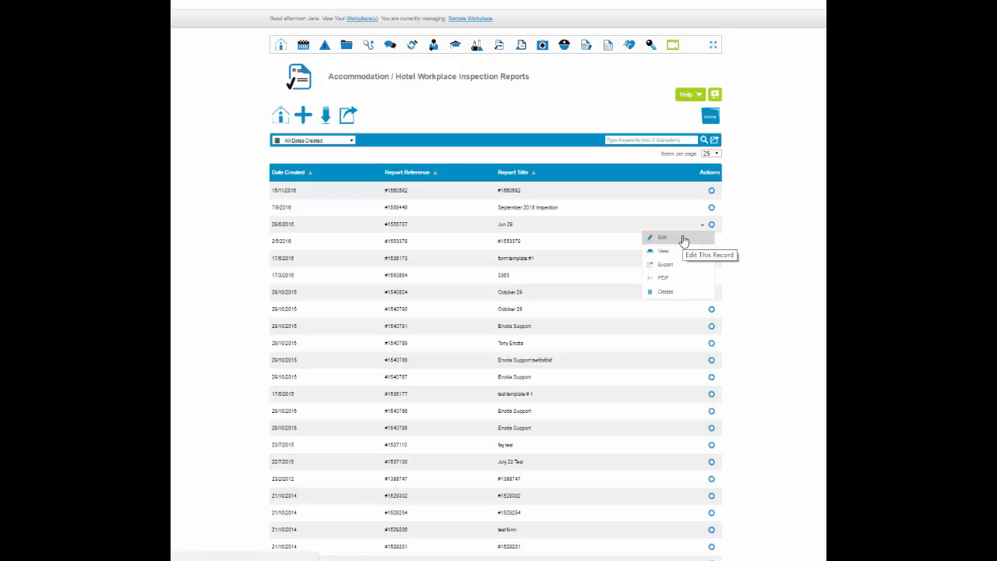
click(303, 117)
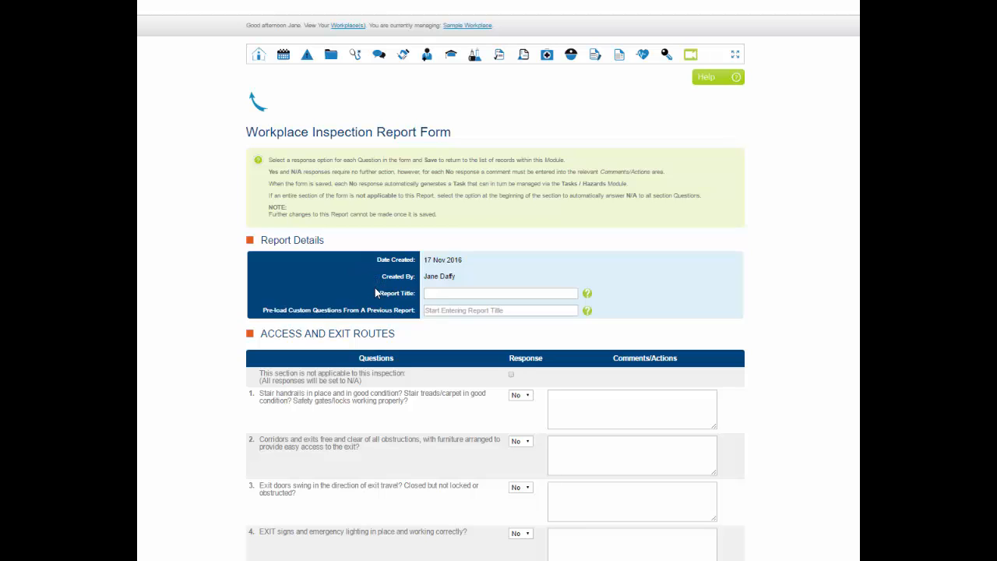
click(435, 293)
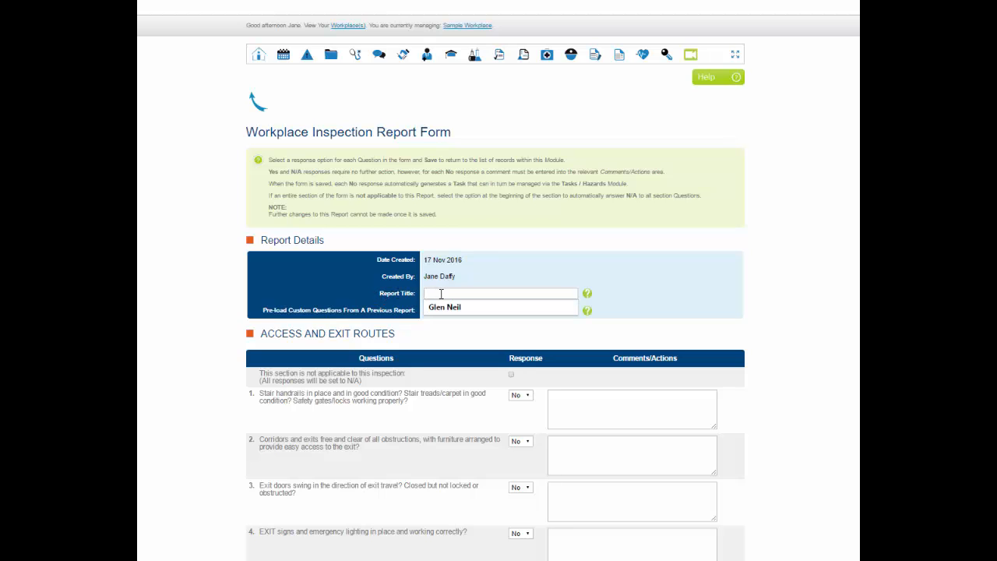
text(Enotia )
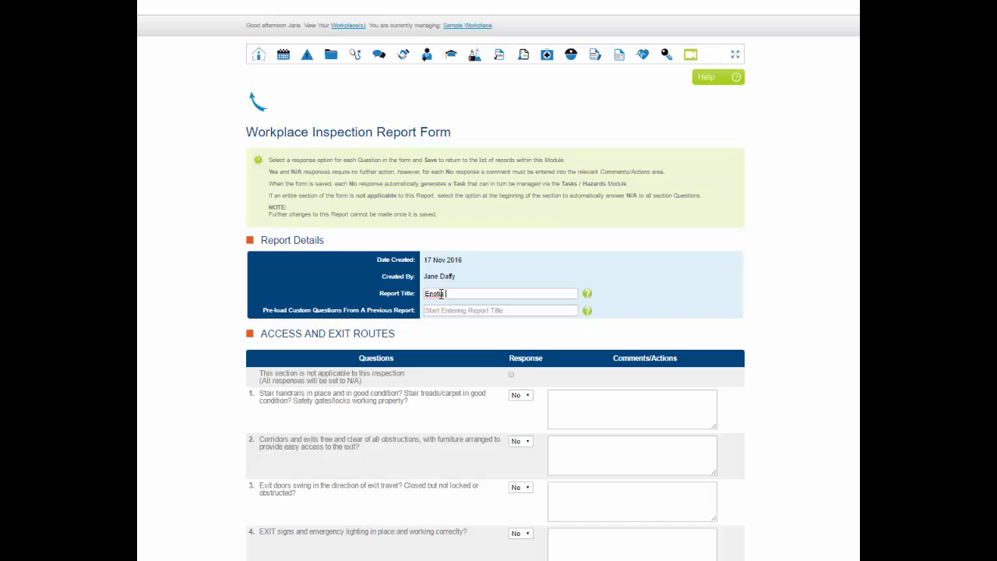
text(Report)
- Examine the previous reports offered for pre-loading, the form's question sections, and the response choices for question 16
click(429, 310)
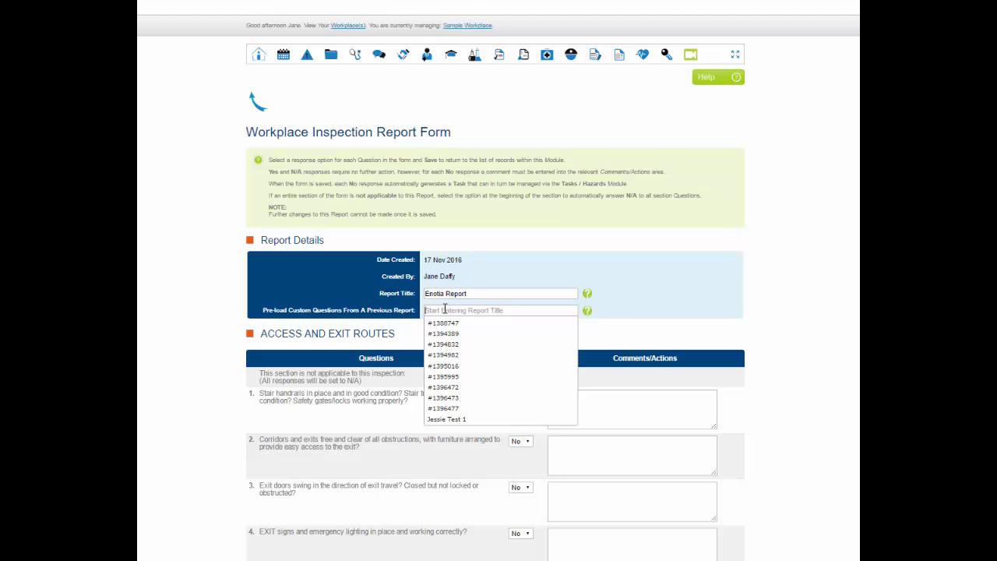
click(829, 330)
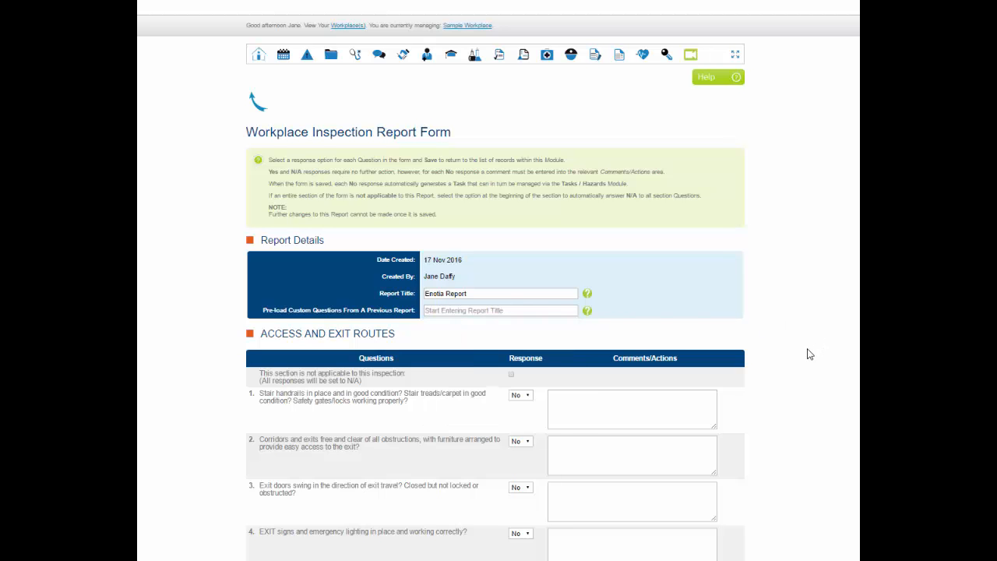
scroll(809, 354, down, 6)
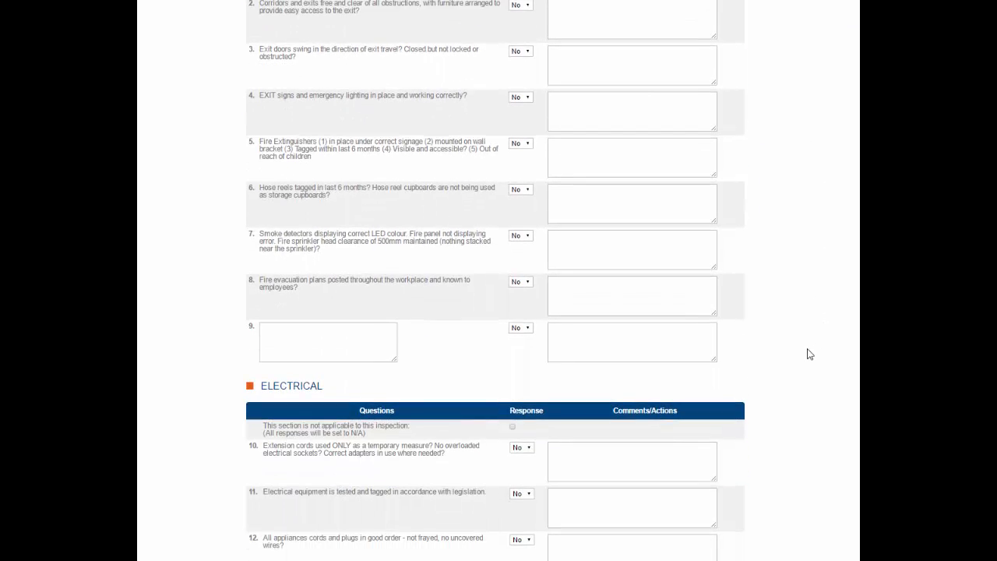
scroll(810, 354, down, 7)
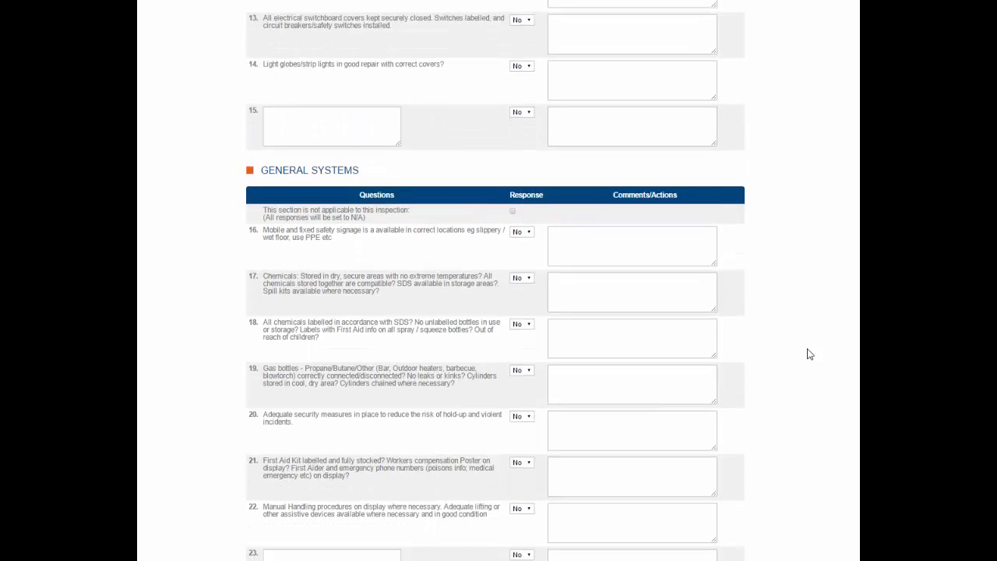
scroll(809, 354, down, 3)
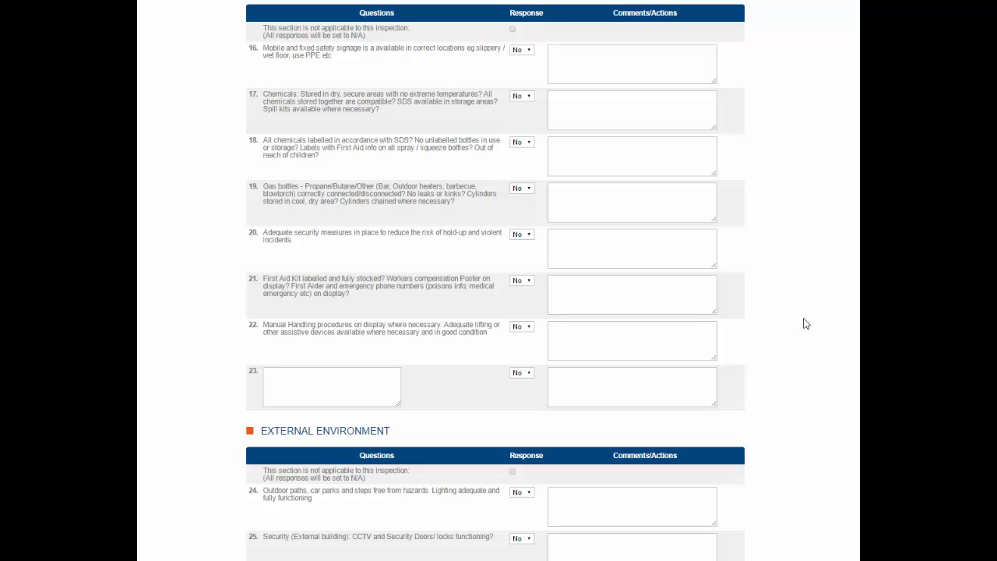
click(533, 51)
click(531, 50)
scroll(820, 93, up, 14)
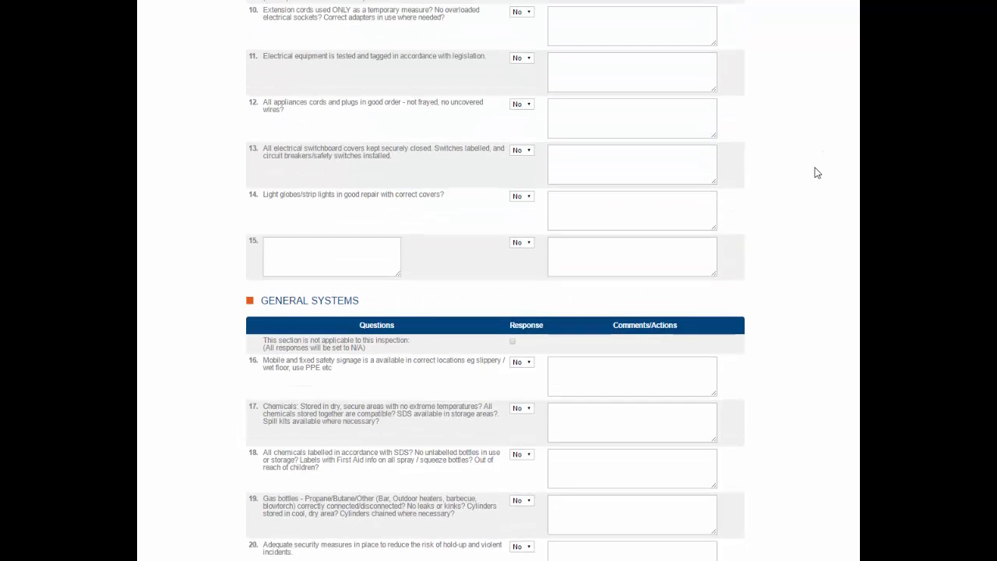
scroll(817, 172, up, 5)
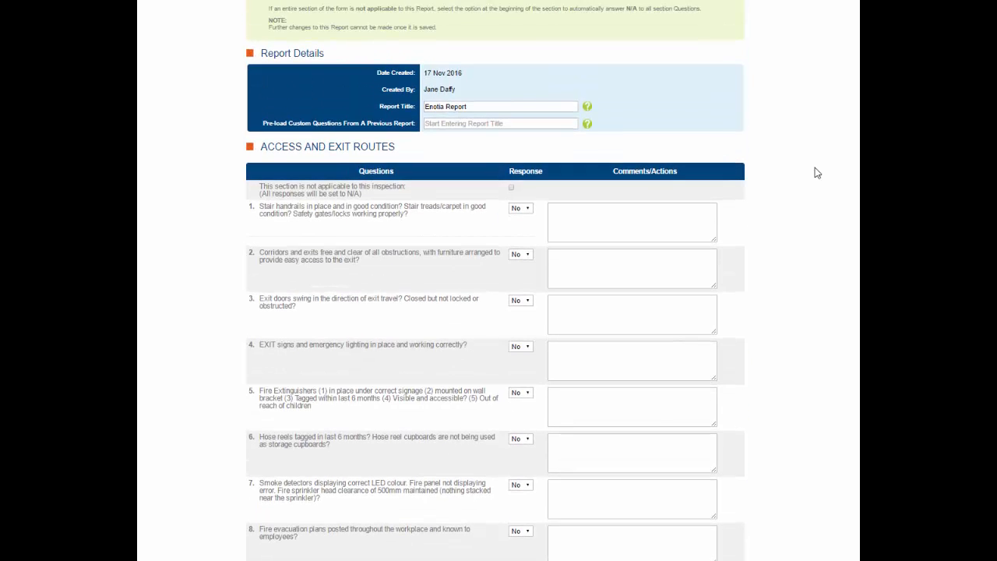
scroll(818, 172, up, 1)
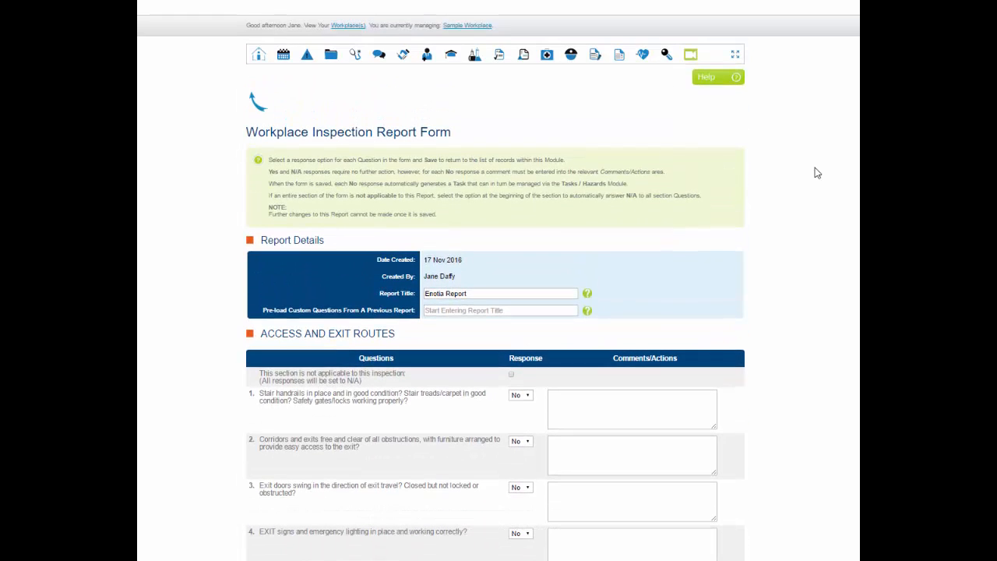
- Pre-load the custom questions from previous report #1388747 into the new inspection report
click(438, 310)
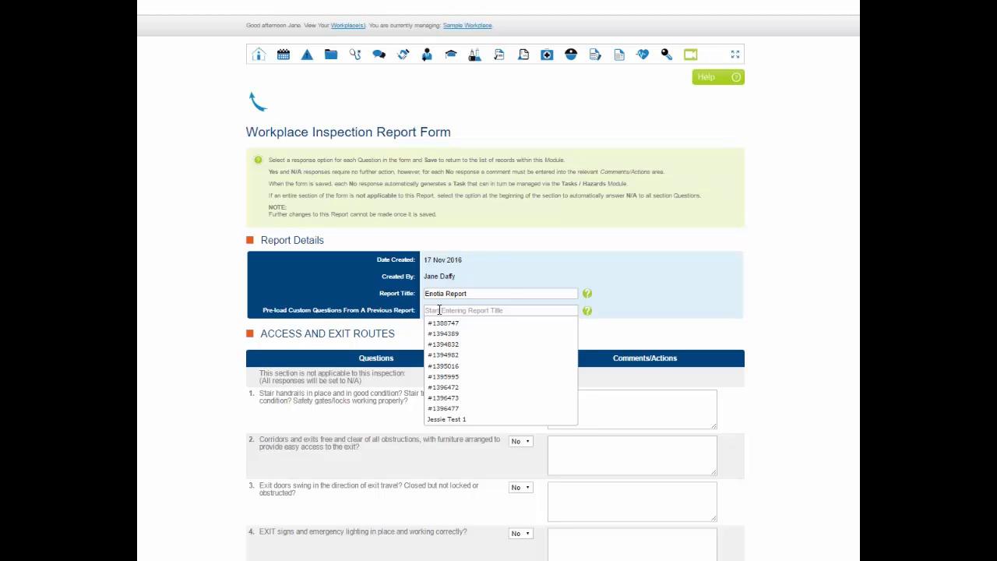
text(#1)
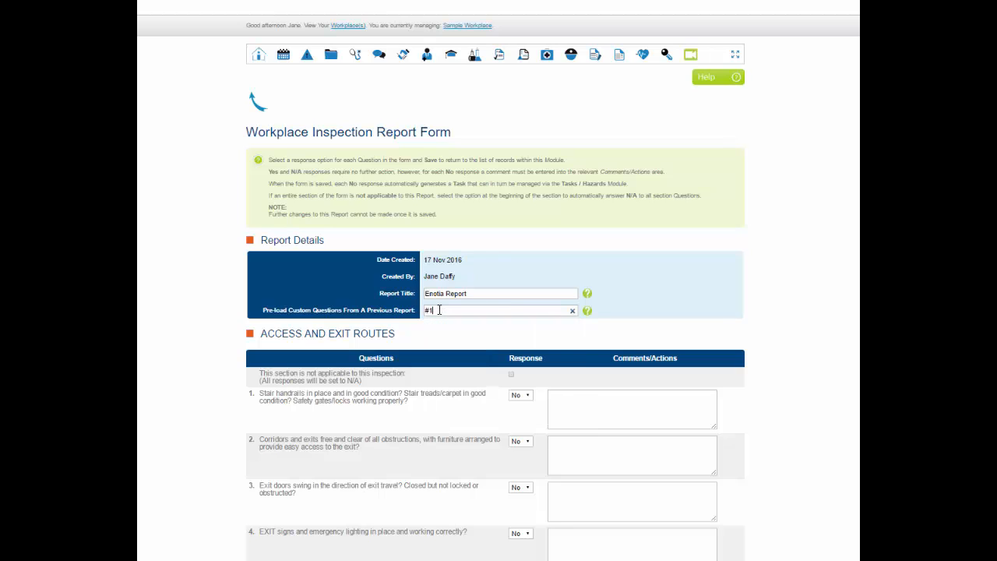
text(38)
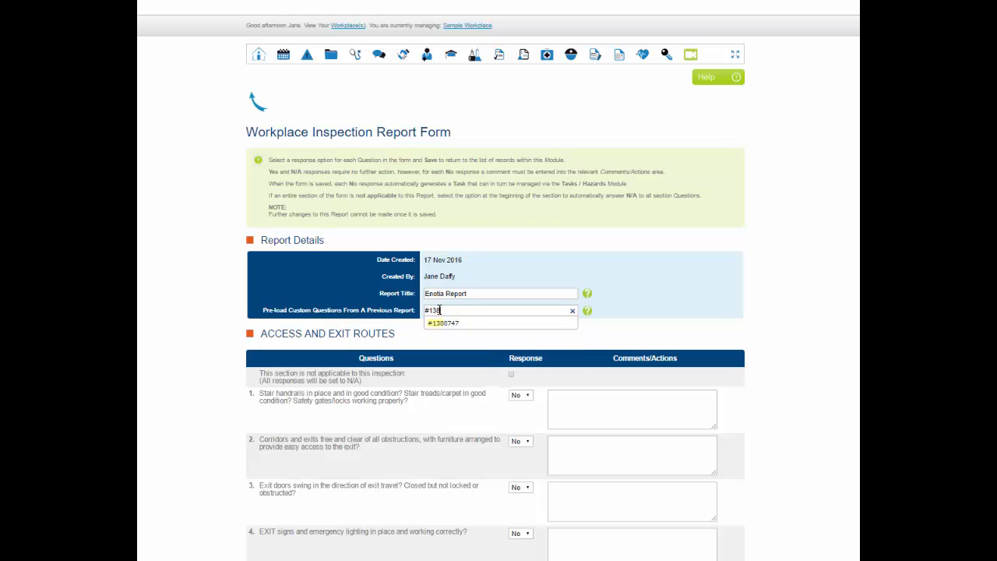
click(441, 325)
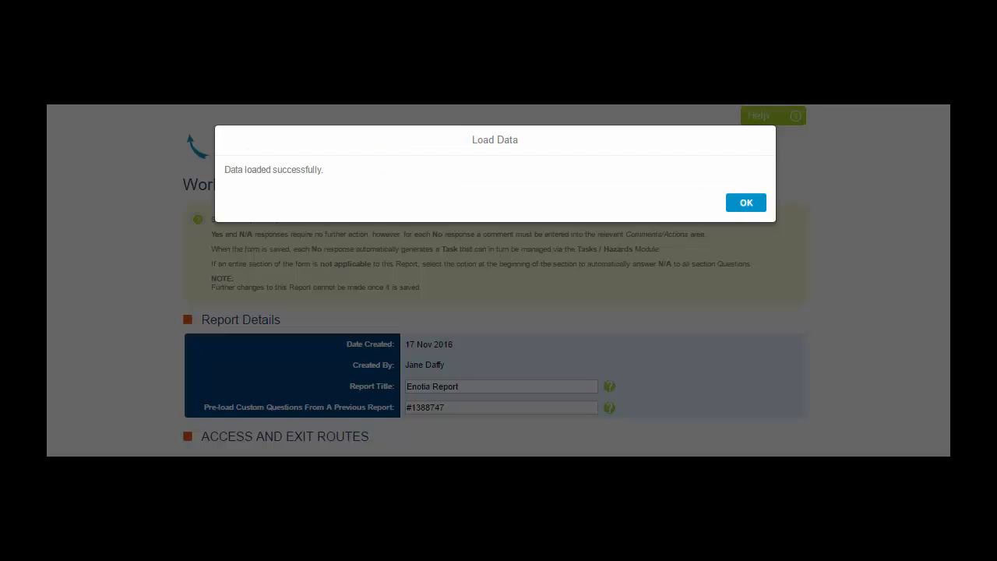
click(737, 204)
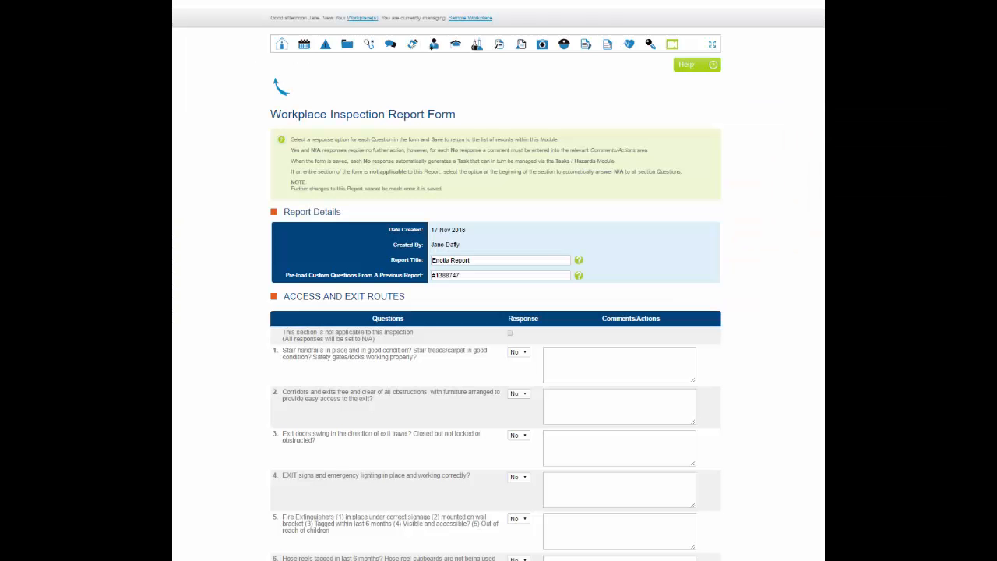
- Mark the General Systems and External Environment sections as not applicable to this inspection
scroll(496, 311, down, 3)
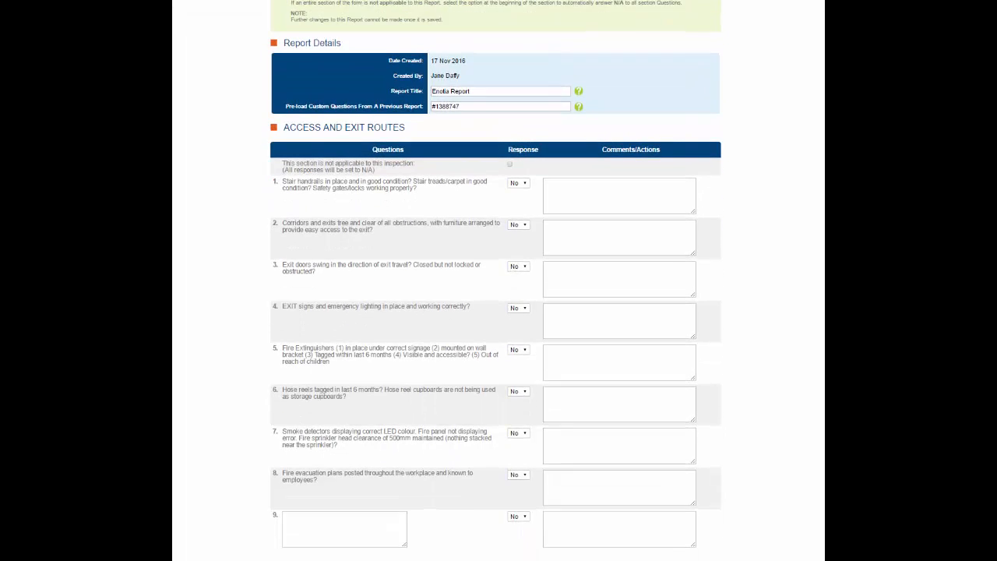
scroll(495, 311, down, 8)
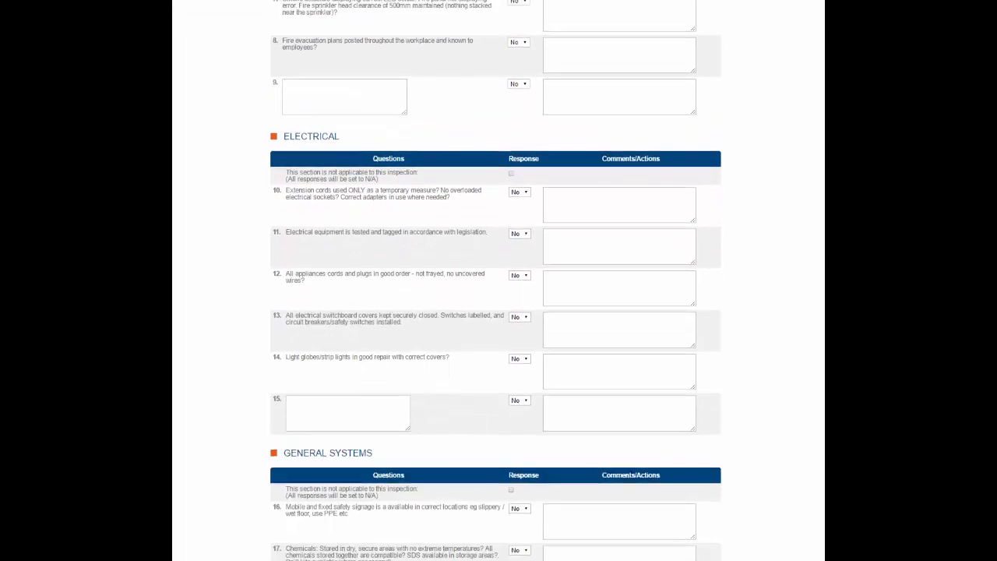
scroll(496, 311, down, 1)
scroll(741, 294, down, 3)
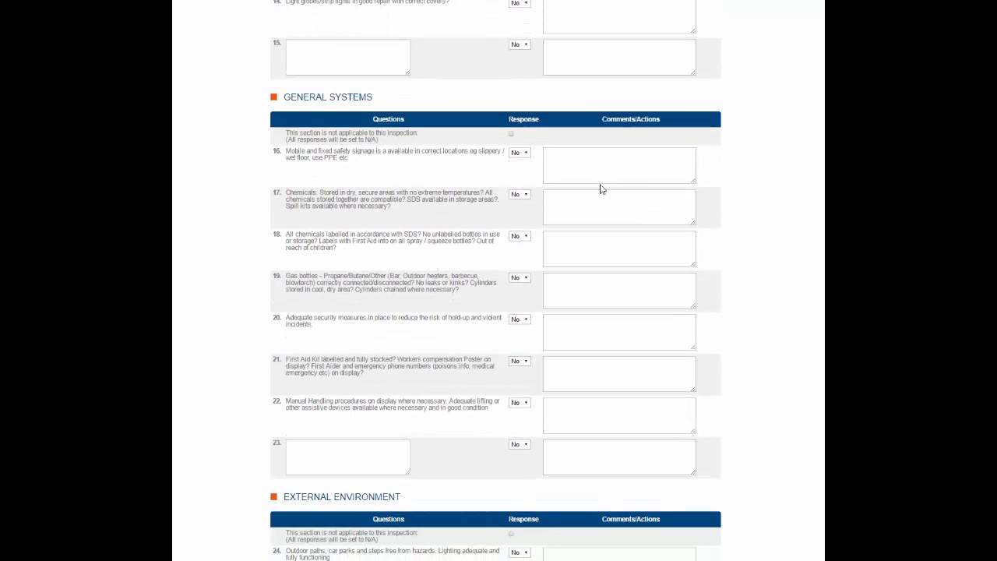
click(511, 134)
scroll(760, 188, down, 4)
scroll(760, 188, down, 1)
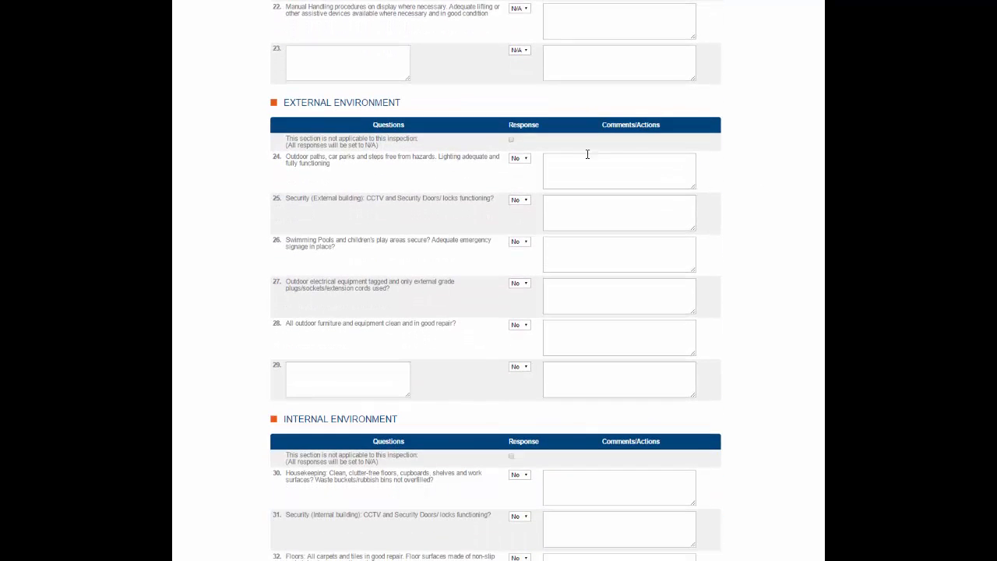
click(511, 140)
- In the Internal Environment section, answer question 30 Yes with the comment "Note" and question 31 No
scroll(779, 175, down, 5)
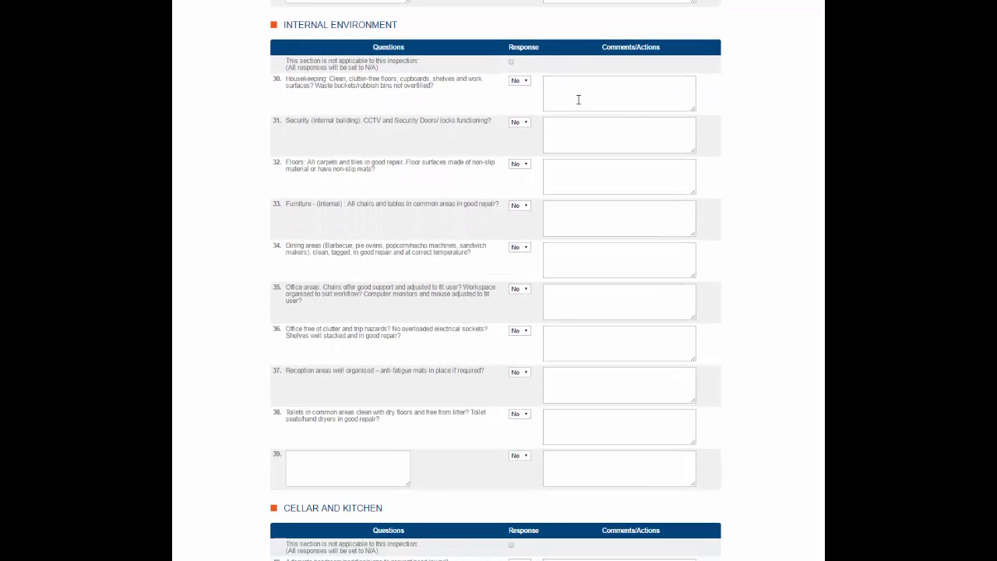
click(525, 81)
click(526, 90)
click(525, 123)
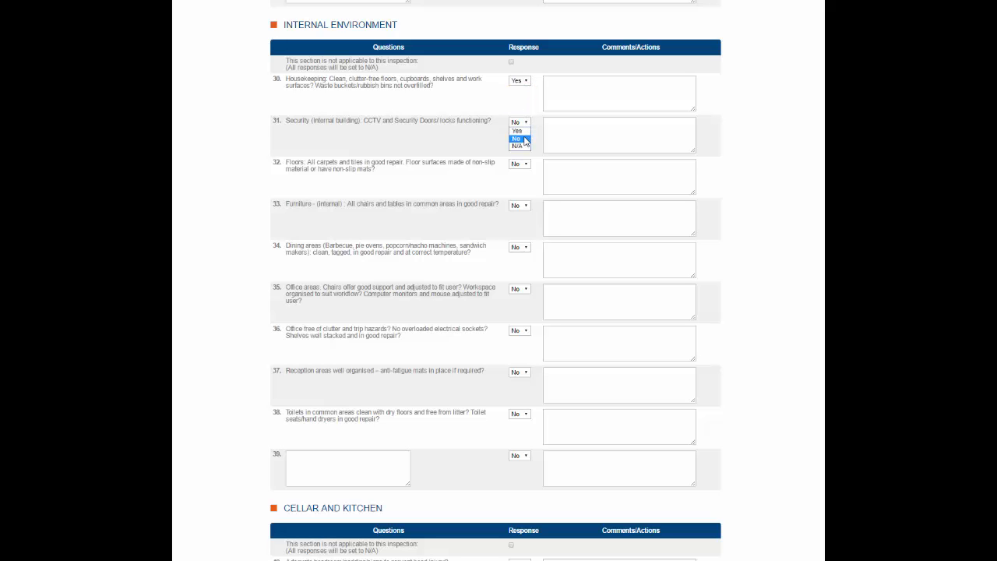
click(516, 139)
click(603, 92)
text(Note)
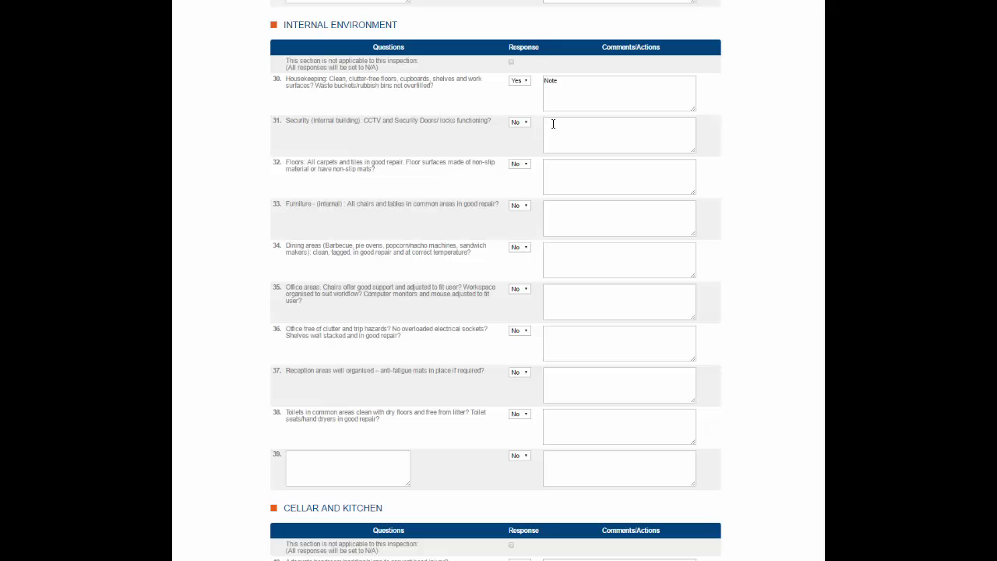
- Enter the comment "Note" for question 31 in the Internal Environment section
text(Note)
double_click(548, 123)
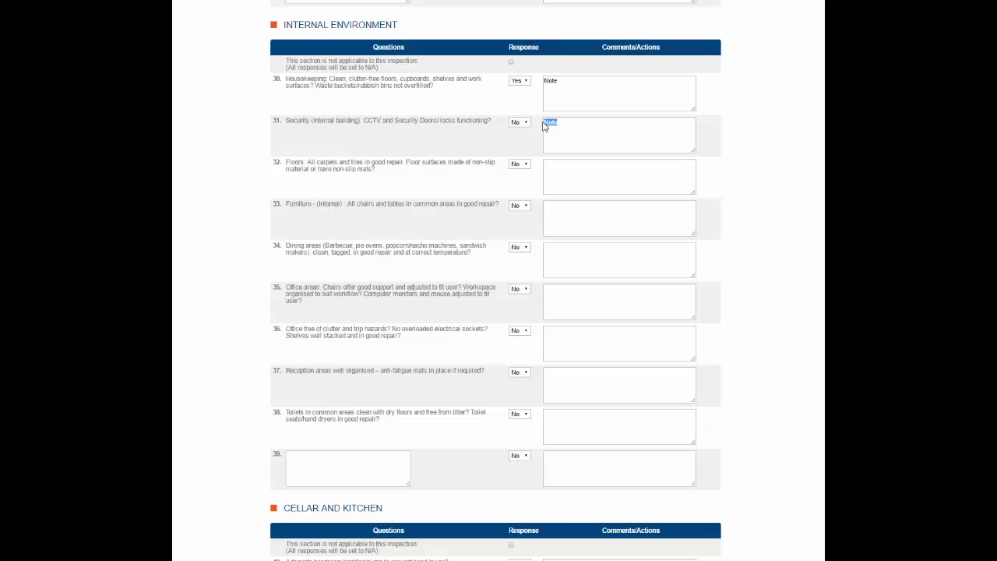
click(748, 131)
- Examine the remaining sections from Cellar and Kitchen through Other, including the wording of pre-loaded custom question 55 and its comment field
scroll(747, 131, down, 5)
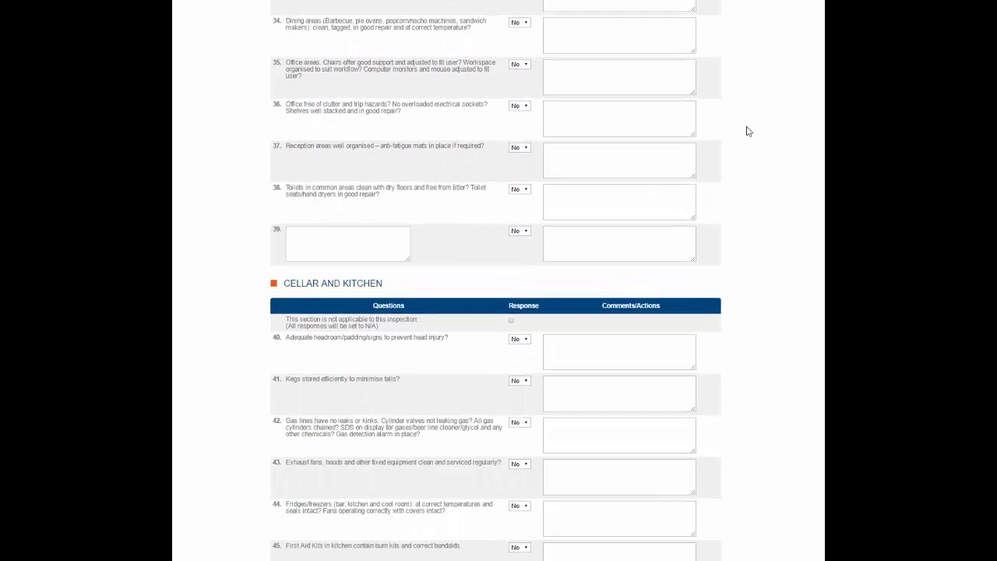
scroll(748, 131, down, 4)
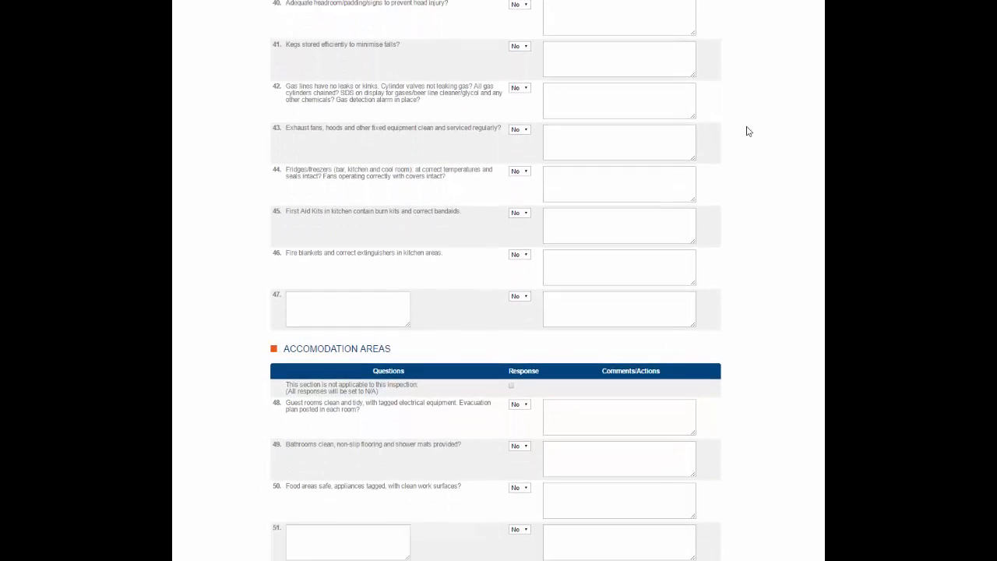
scroll(748, 131, down, 2)
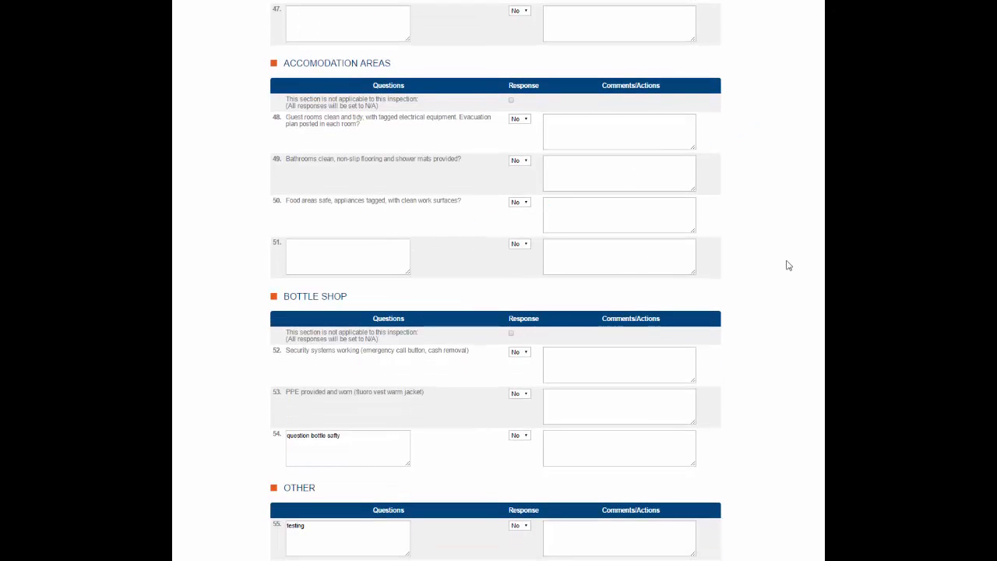
scroll(790, 263, down, 1)
scroll(790, 264, down, 3)
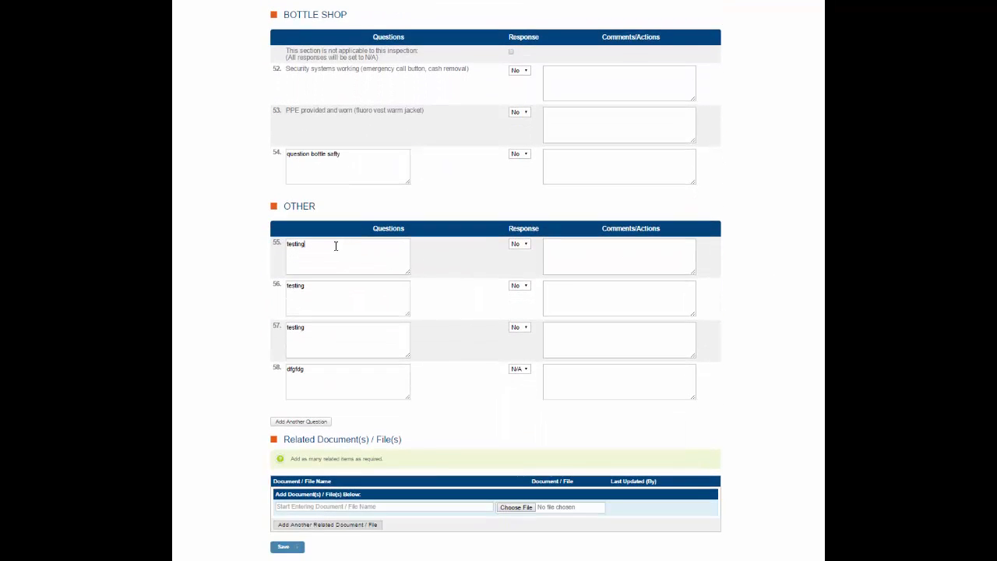
drag(336, 245, 279, 243)
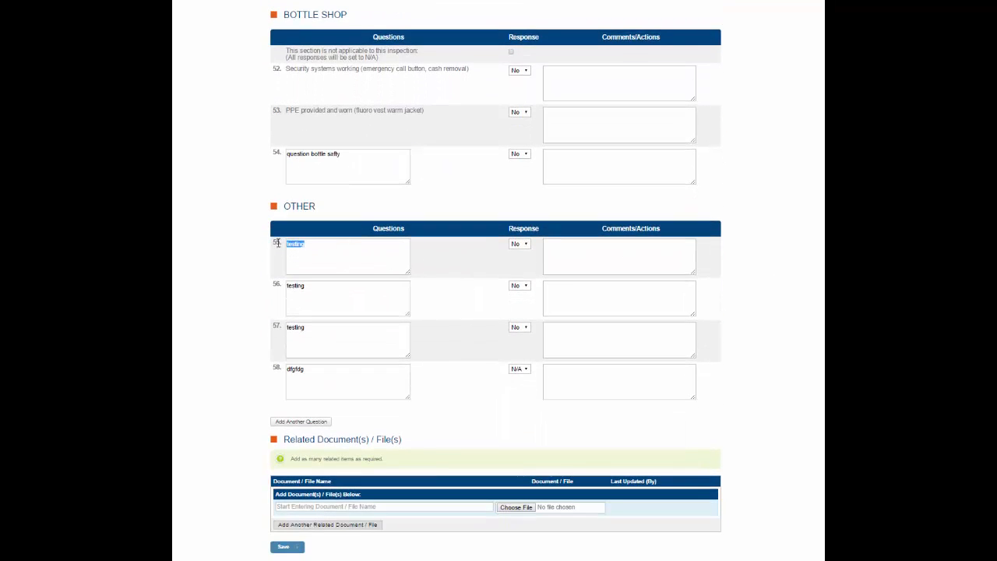
click(557, 251)
- Save the inspection report and open the available actions for report #1560582 in the reports list
click(284, 548)
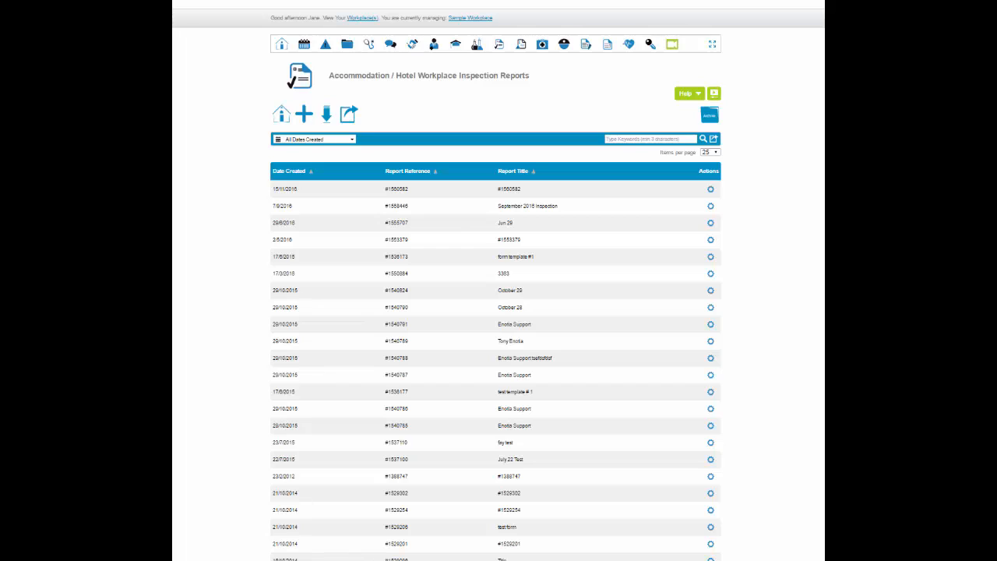
click(710, 190)
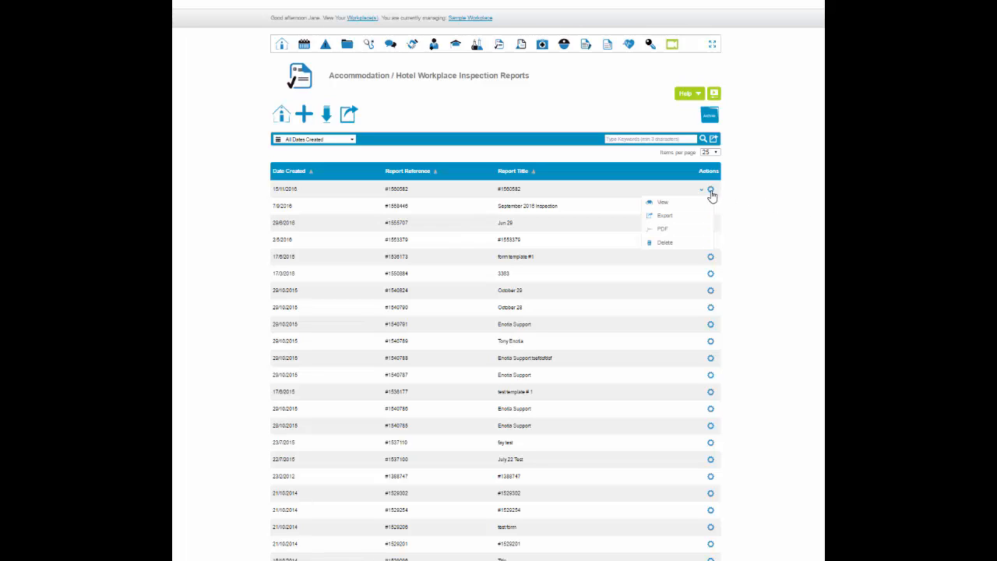